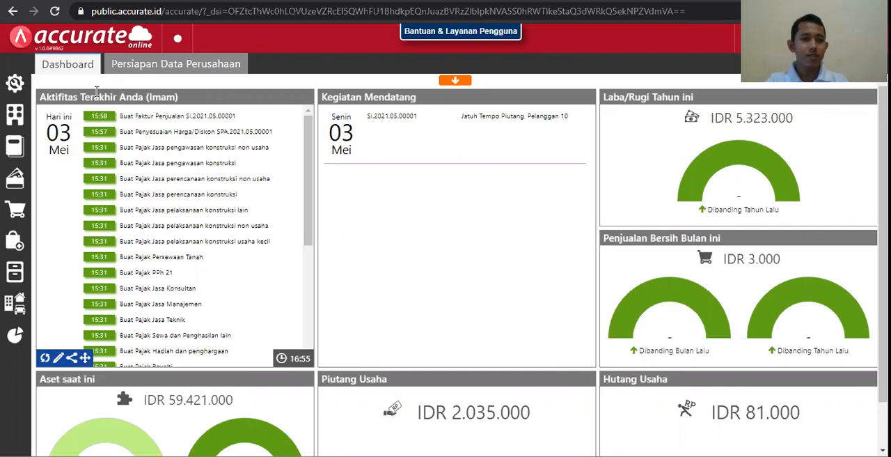
Open the company preferences and review the company info fields and the address details
left_click(15, 88)
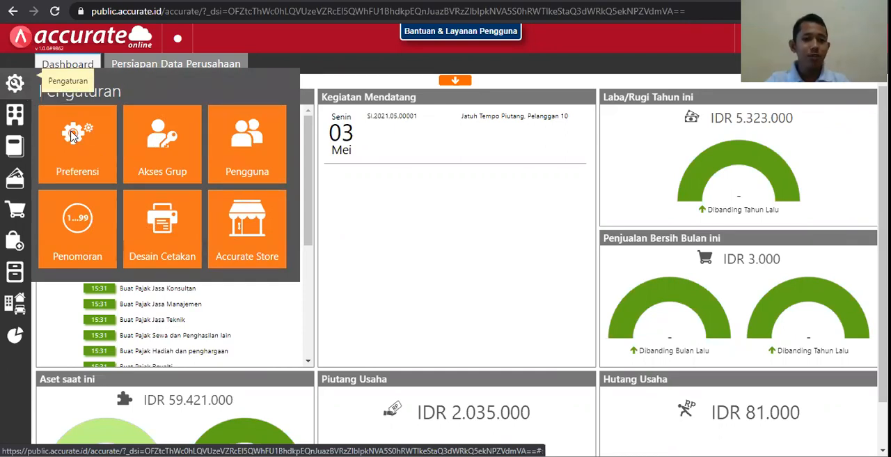
left_click(96, 135)
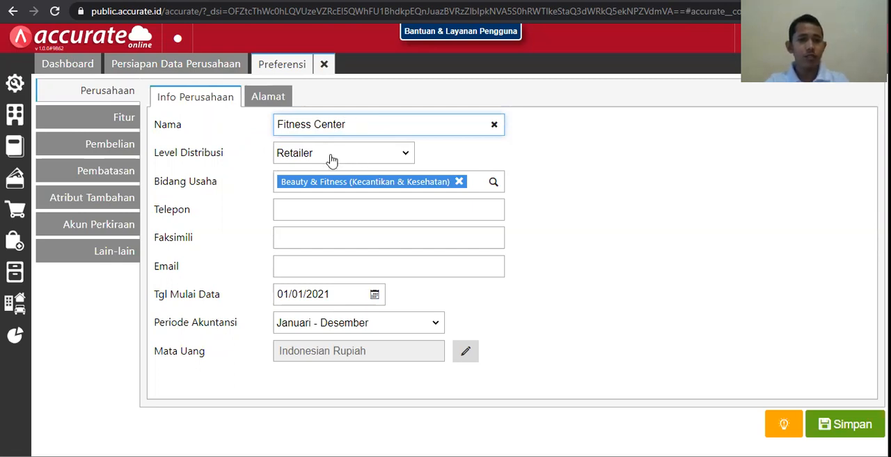
left_click(328, 216)
left_click(325, 237)
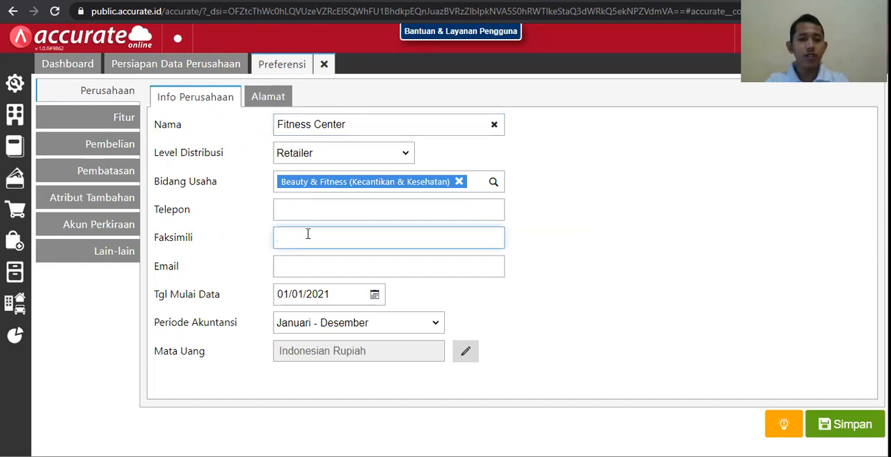
left_click(308, 263)
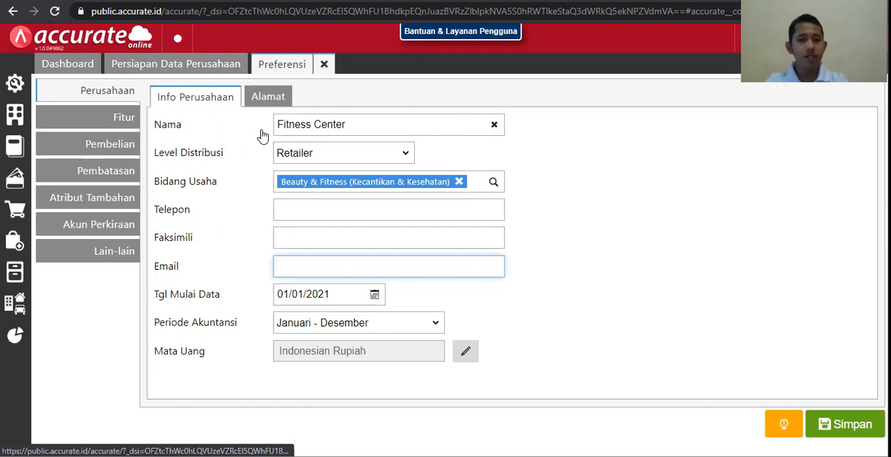
left_click(277, 103)
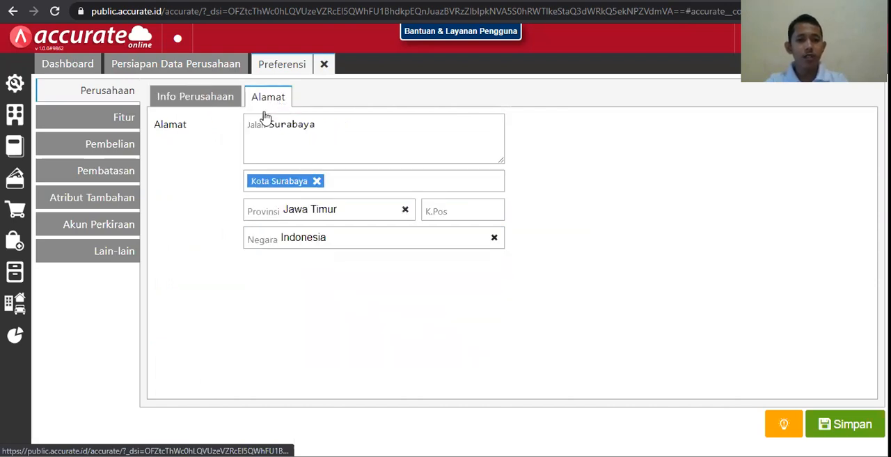
left_click(196, 104)
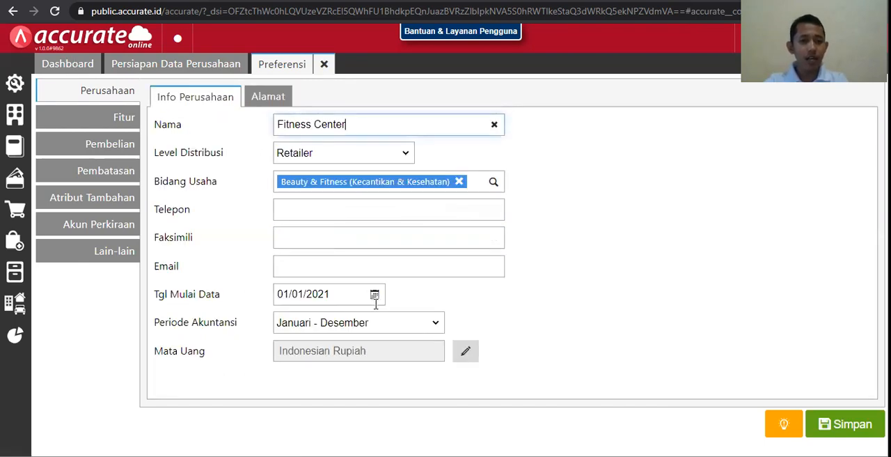
Examine the calendar for the data start date (Tgl Mulai Data) and the available accounting periods (Periode Akuntansi)
left_click(382, 295)
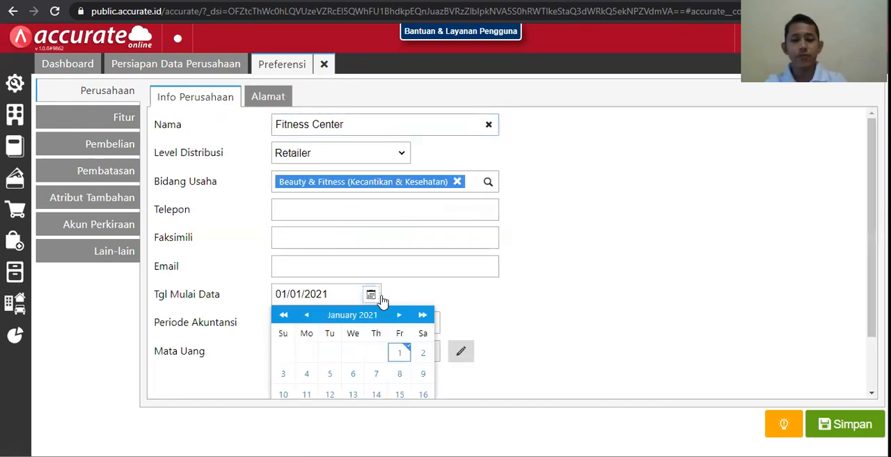
left_click(381, 298)
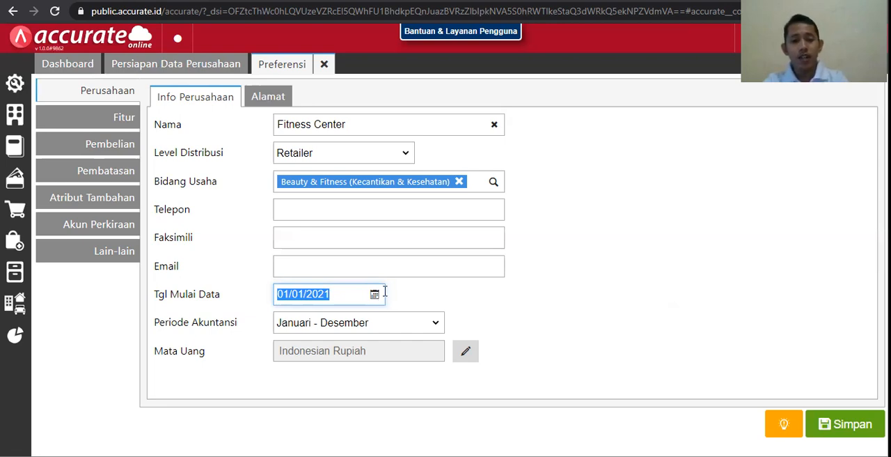
left_click(292, 294)
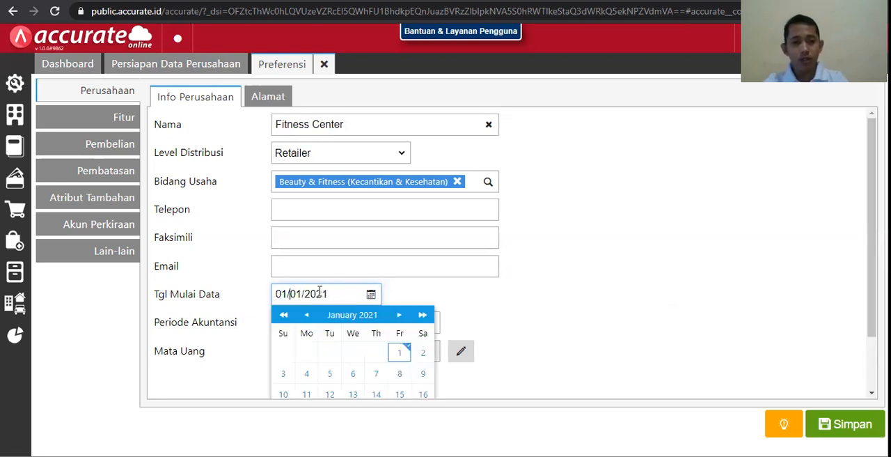
left_click(322, 299)
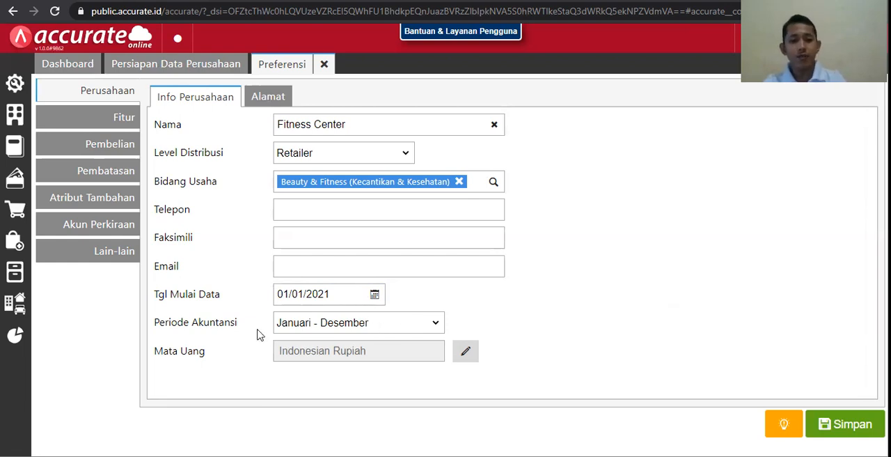
left_click(415, 329)
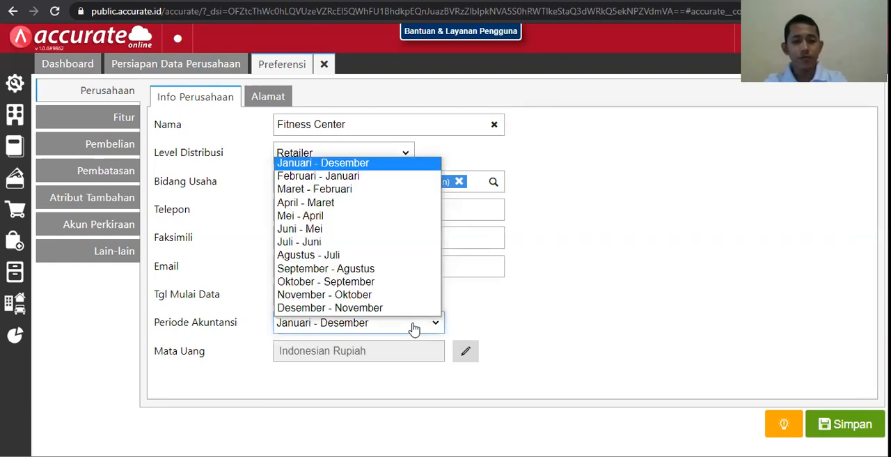
left_click(414, 328)
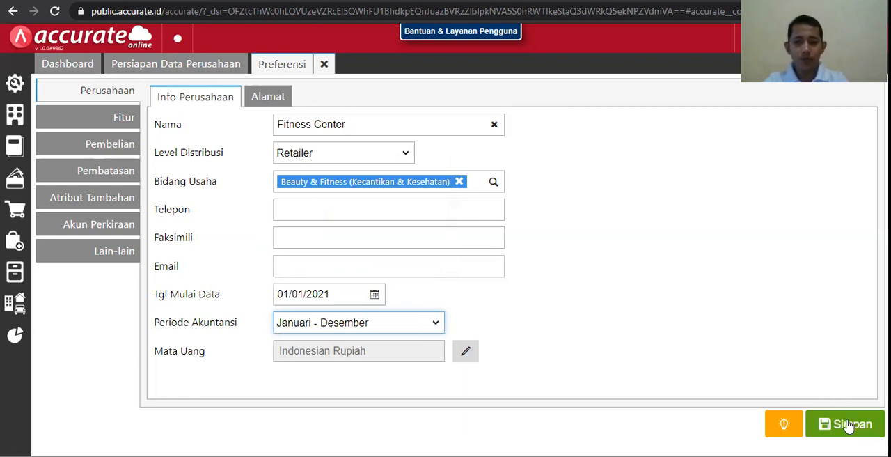
Enter the company's phone number in the company info and save the preferences
left_click(337, 217)
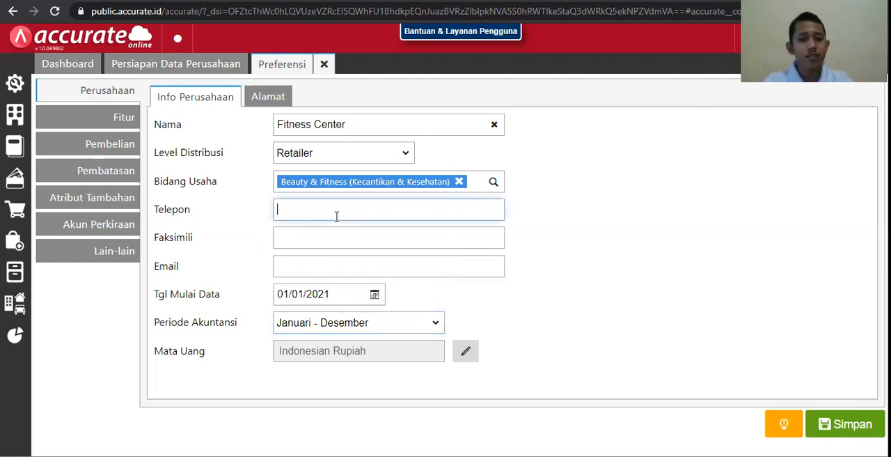
type("000000")
left_click(844, 426)
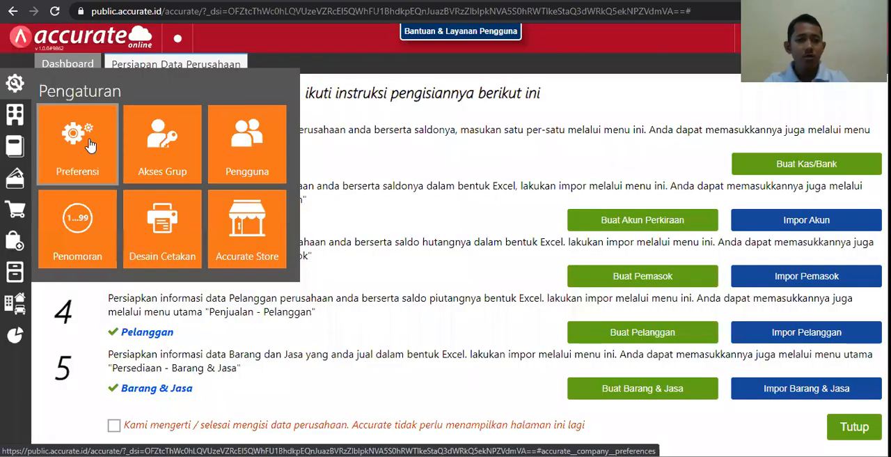
Reopen the preferences at the company features and examine what Pencatatan Aset controls, including the Aset Tetap module
left_click(90, 144)
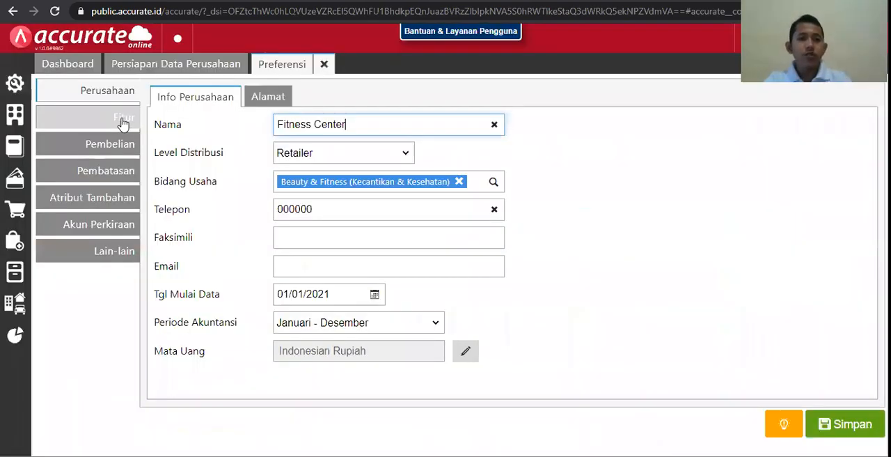
left_click(122, 117)
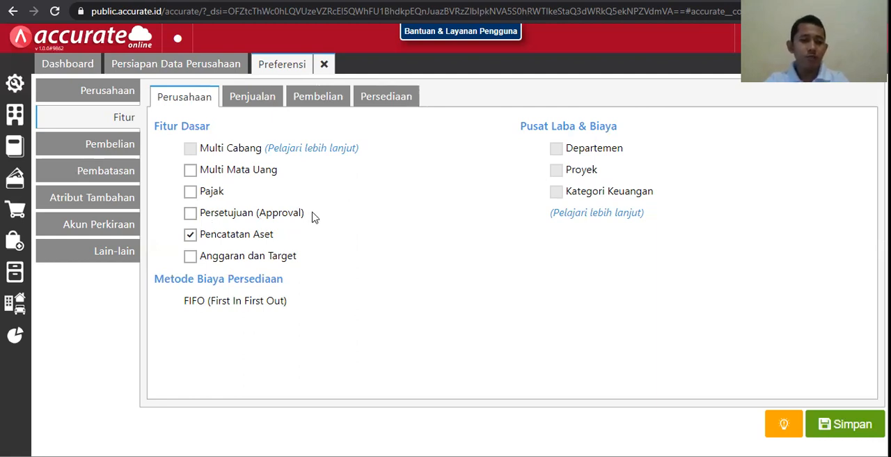
left_click(192, 238)
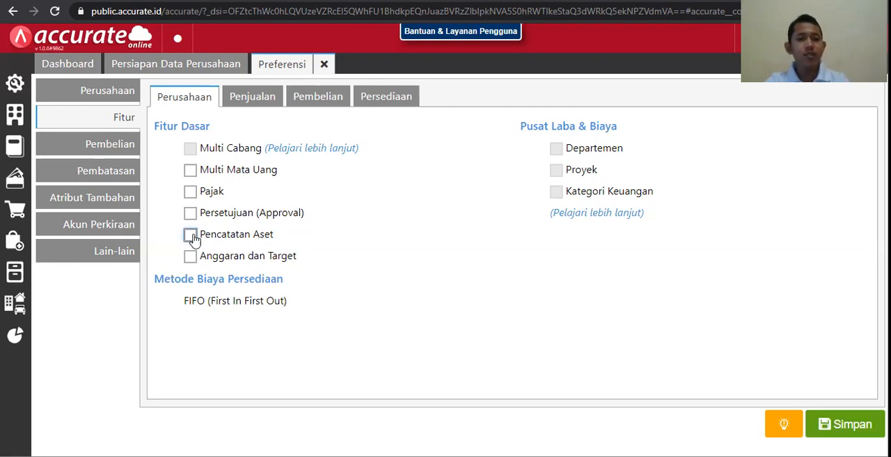
left_click(219, 237)
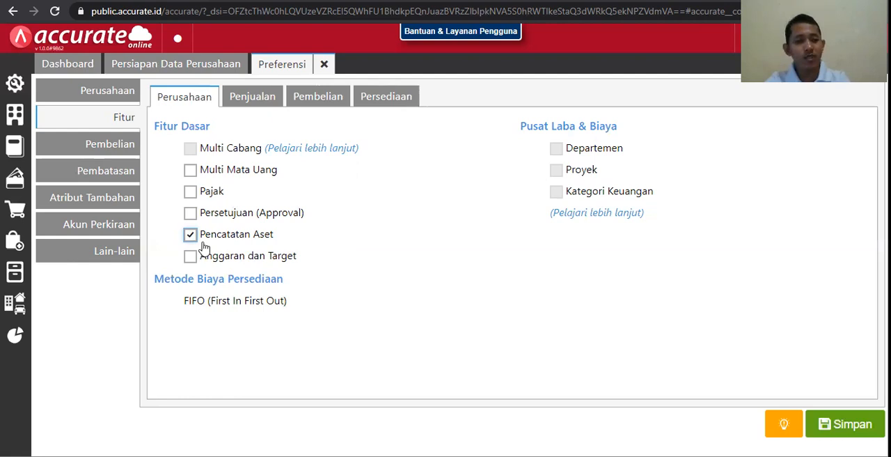
left_click(16, 302)
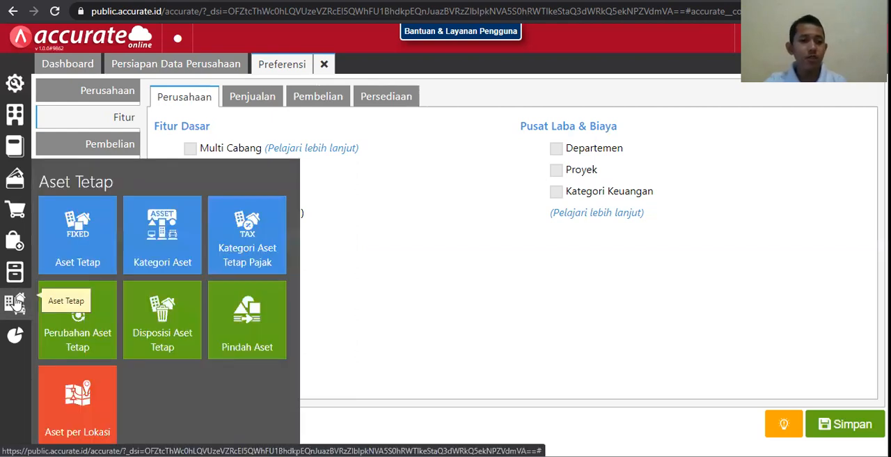
left_click(17, 303)
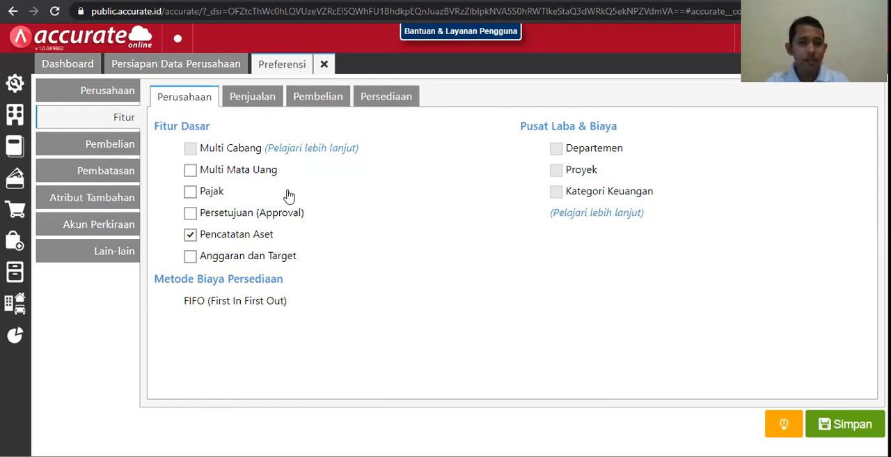
In the sales features, switch Retur Penjualan on and back off, and disable Klaim Pelanggan
left_click(267, 95)
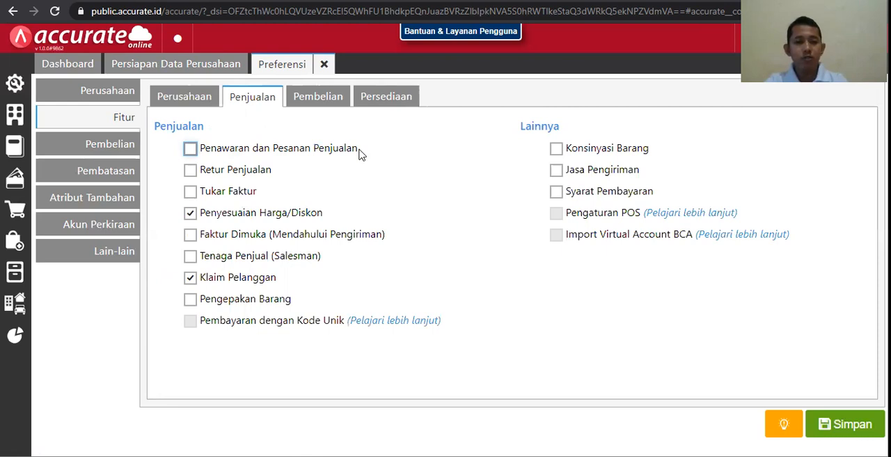
left_click(191, 170)
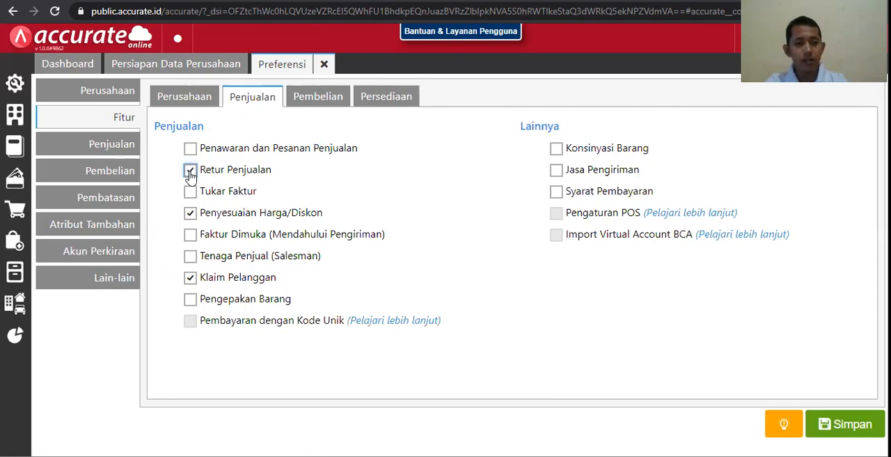
left_click(192, 172)
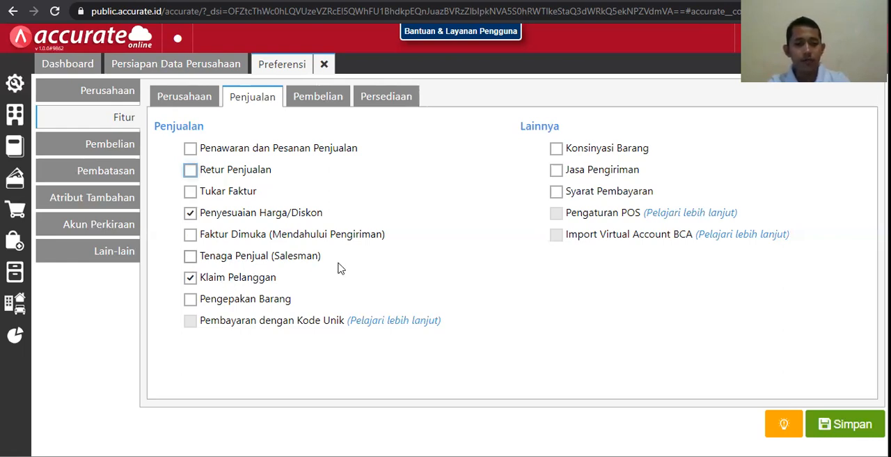
left_click(195, 280)
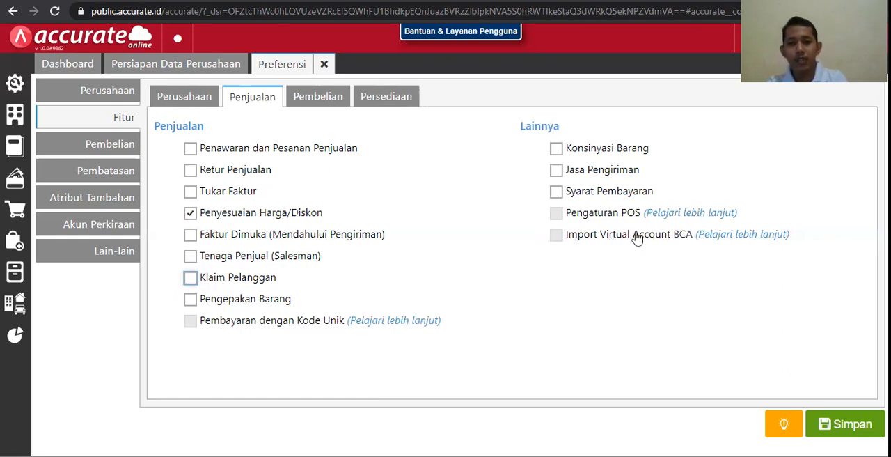
Review the feature options for purchasing and inventory, and the goods receipt cost settings in the Pembelian preferences
left_click(317, 98)
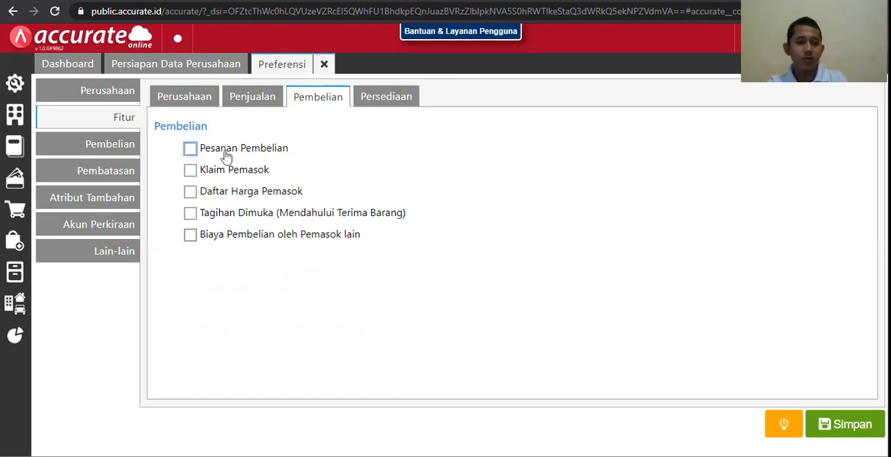
left_click(404, 98)
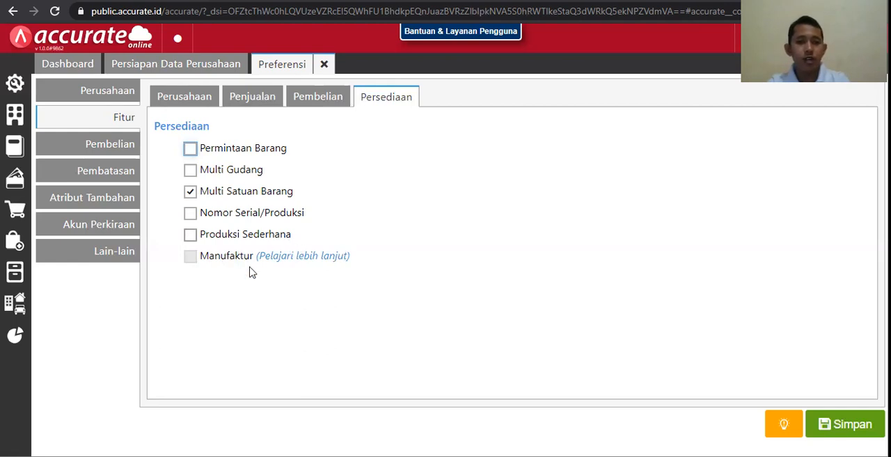
left_click(186, 98)
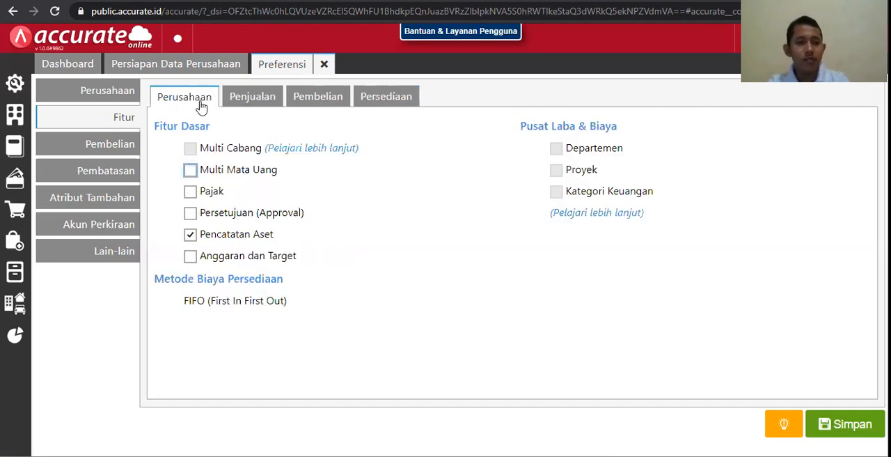
left_click(251, 102)
left_click(326, 103)
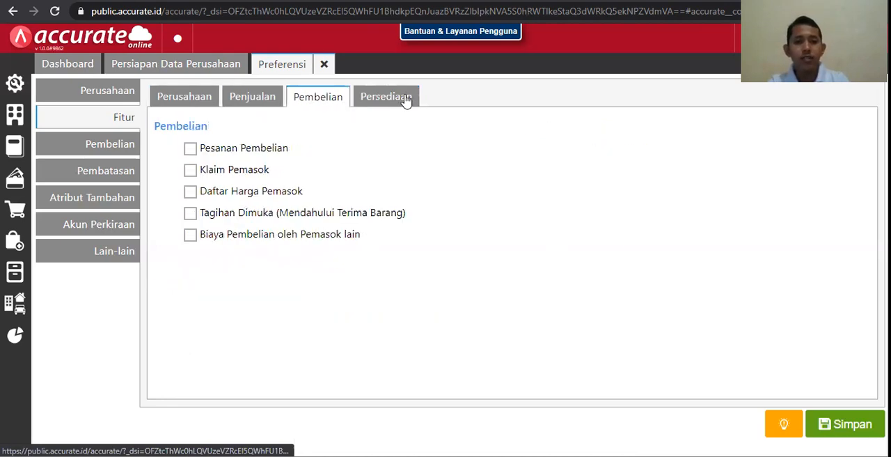
left_click(408, 100)
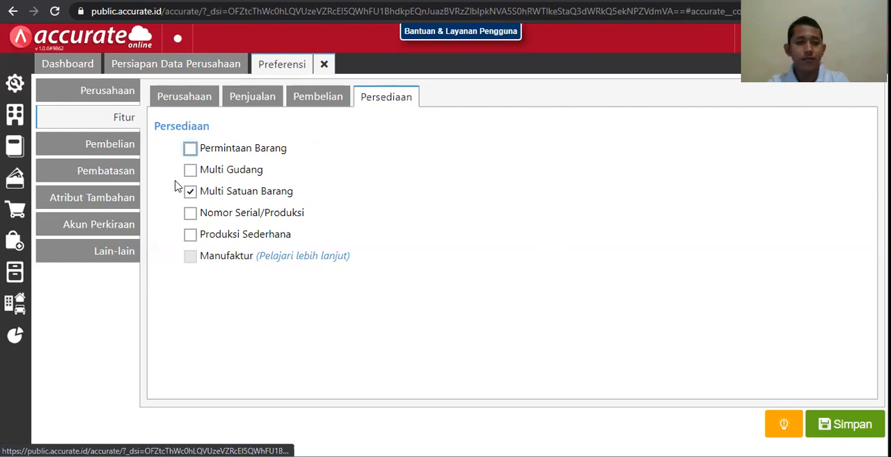
left_click(90, 155)
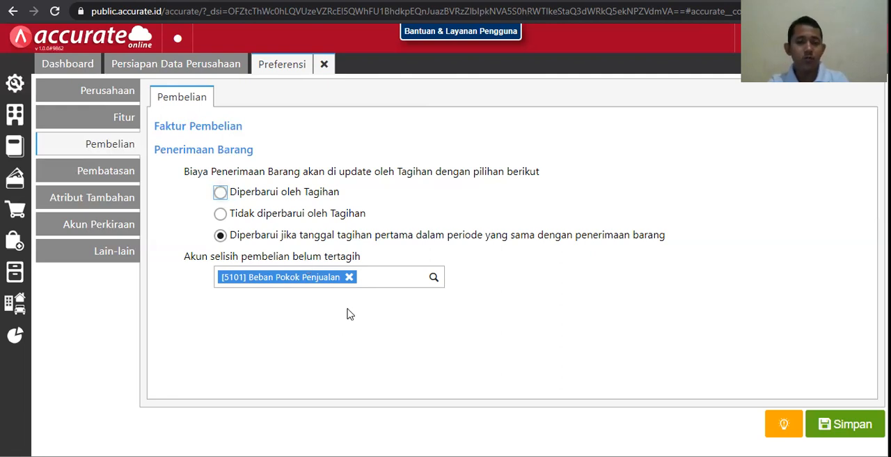
Try the operator access restrictions Dibatasi semua and Terbatas hanya pada waktu, and return the choice to Tidak dibatasi
left_click(120, 180)
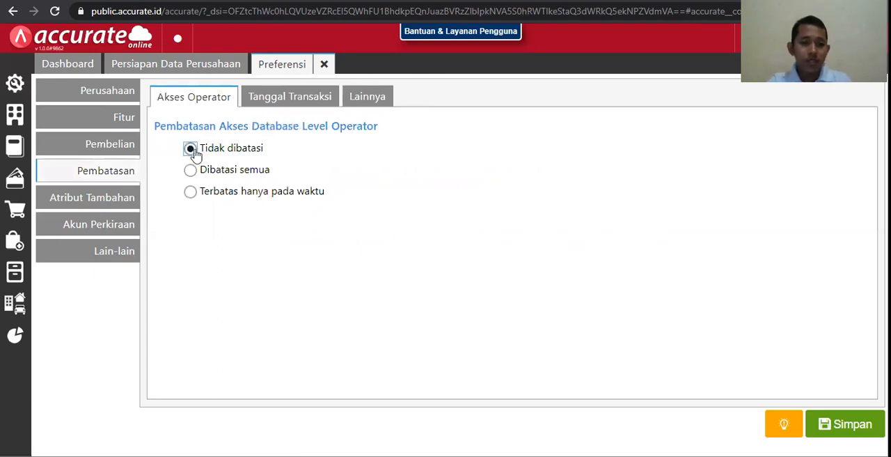
left_click(193, 174)
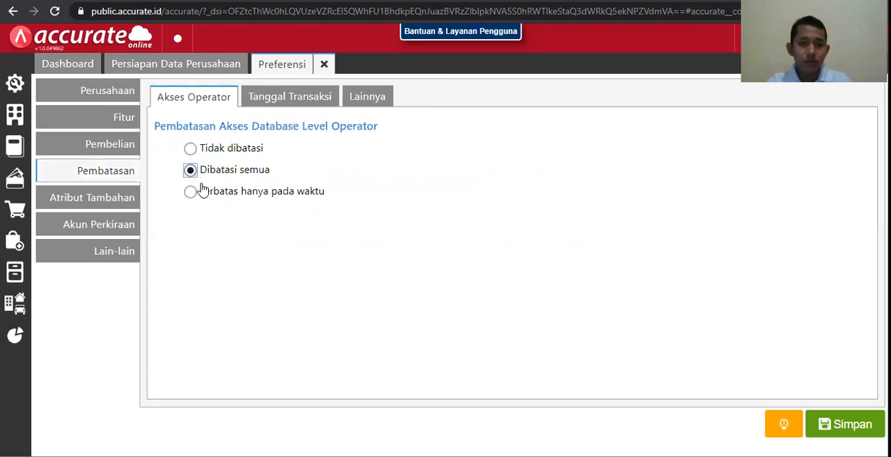
left_click(197, 148)
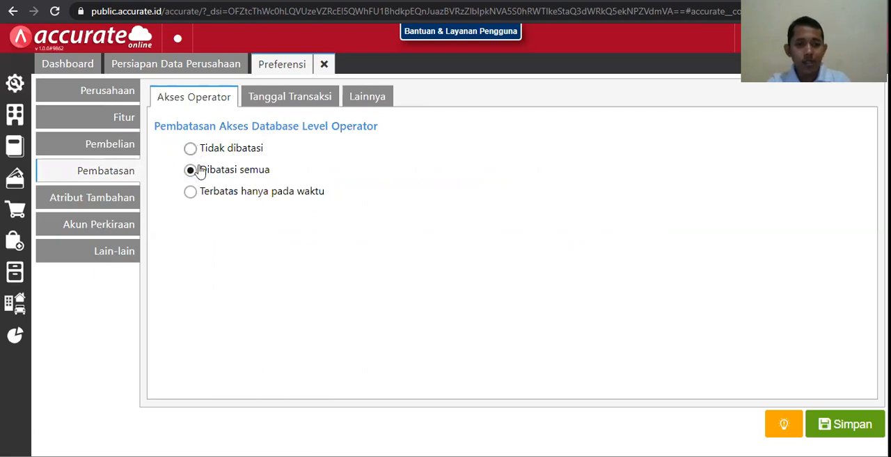
left_click(196, 170)
left_click(192, 194)
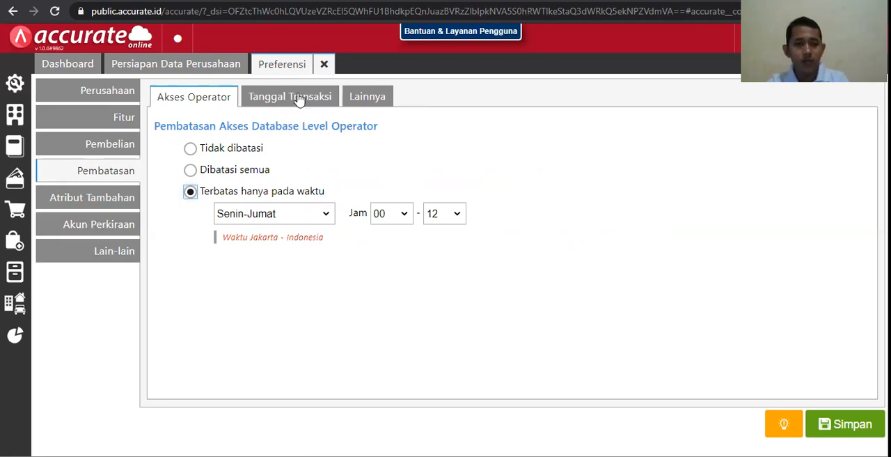
left_click(232, 152)
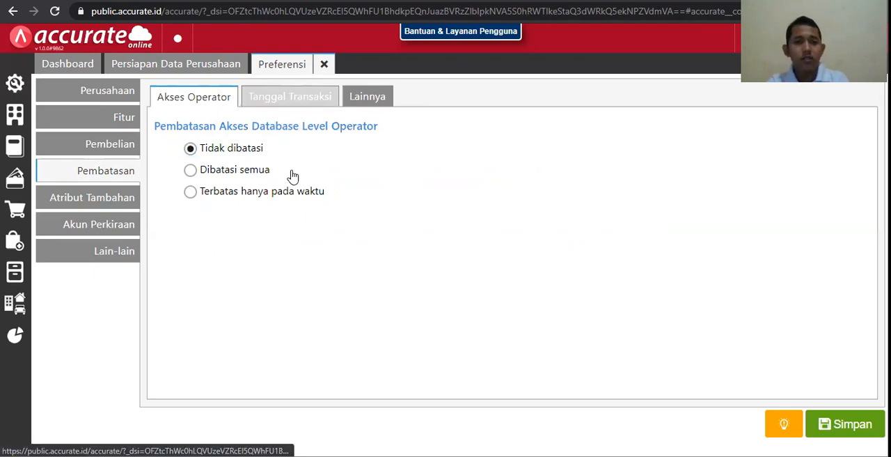
Try the transaction date restriction Berdasarkan rentang waktu, return it to Tidak dibatasi, and view the purchase return restrictions
left_click(190, 170)
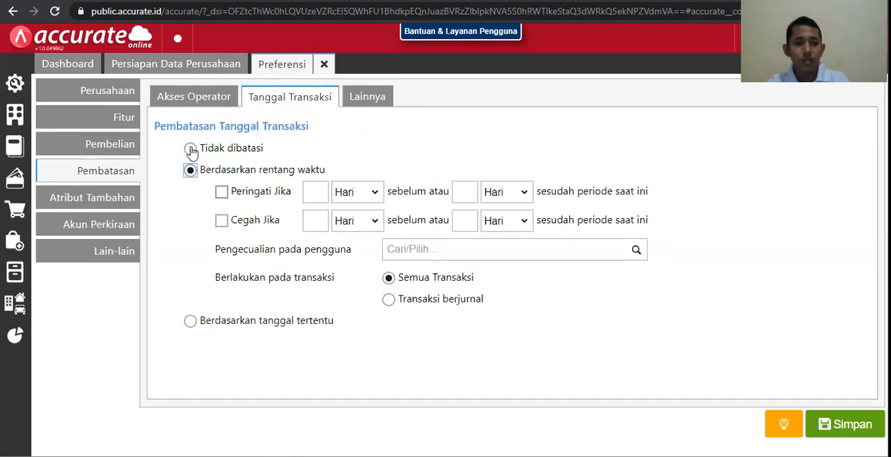
left_click(190, 149)
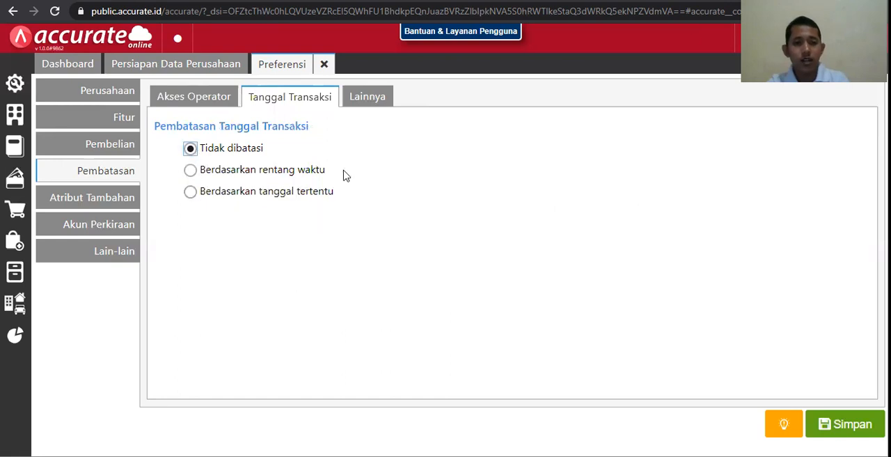
left_click(375, 105)
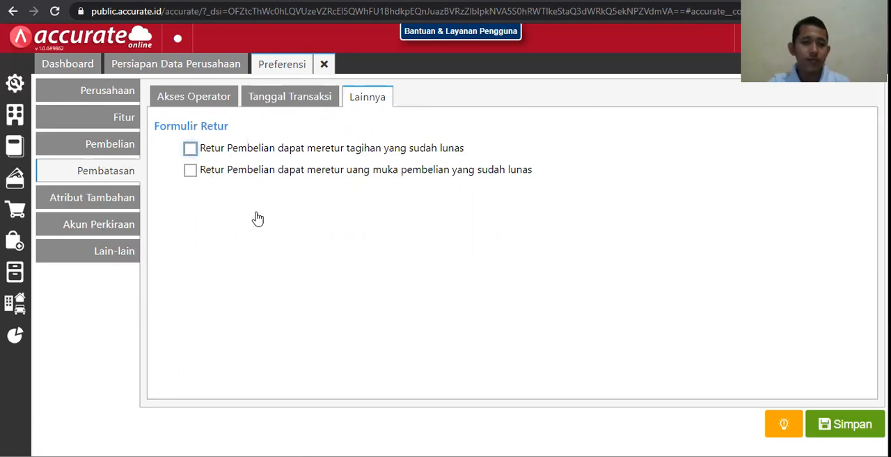
Review the Atribut Tambahan preferences for item details on forms, Barang & Jasa, Pelanggan and Pemasok
left_click(83, 202)
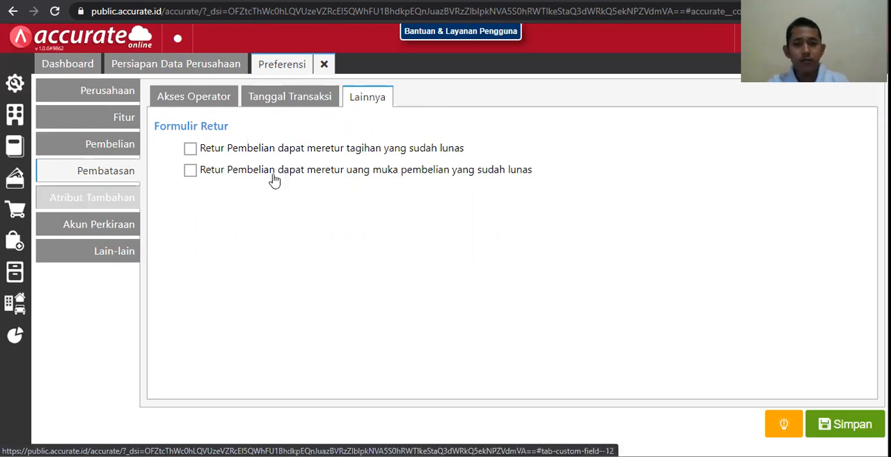
scroll(277, 180, "down", 3)
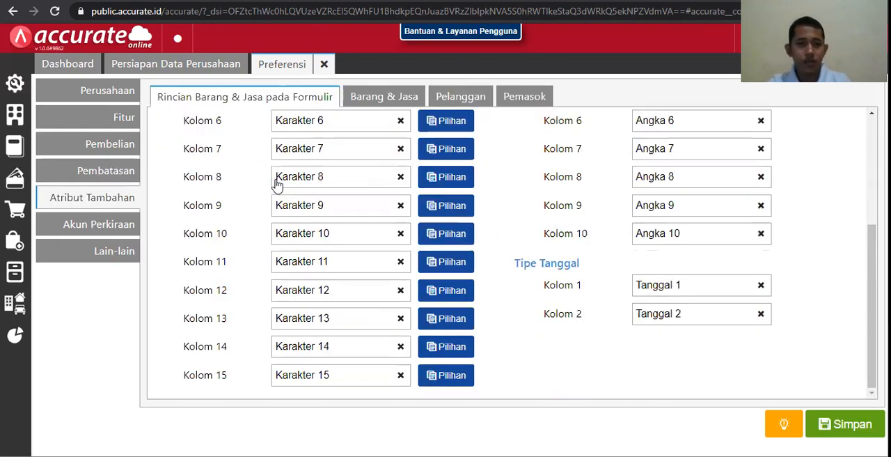
scroll(277, 182, "up", 3)
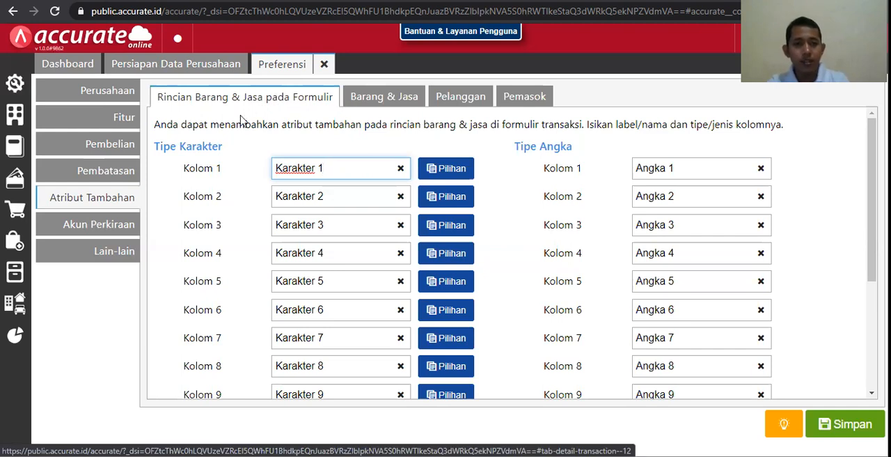
left_click(373, 103)
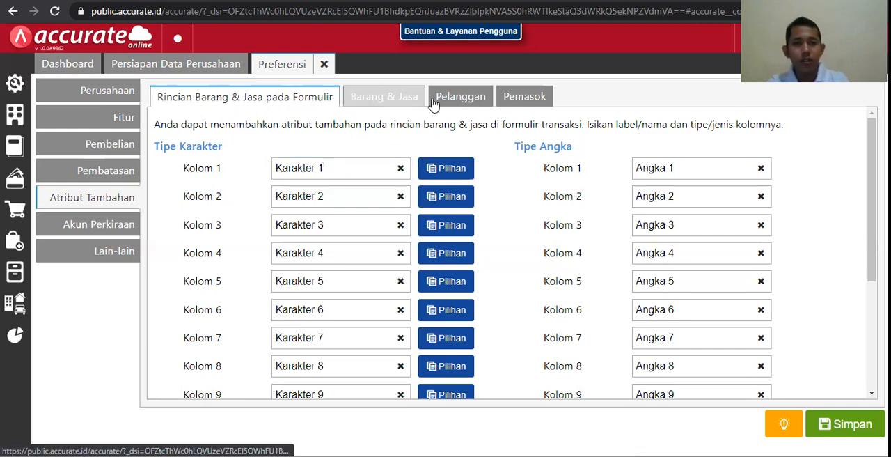
left_click(476, 106)
left_click(524, 98)
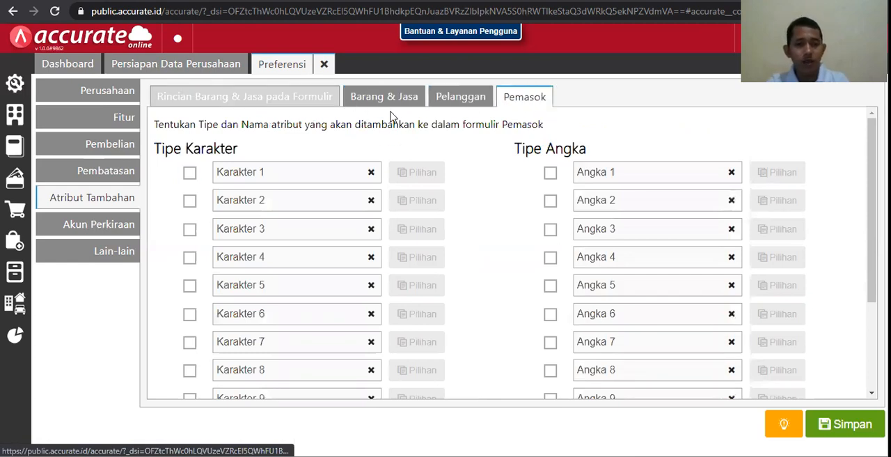
In the Barang & Jasa additional attributes, switch Karakter 1 on and back off, and return to the form item detail attributes
left_click(388, 102)
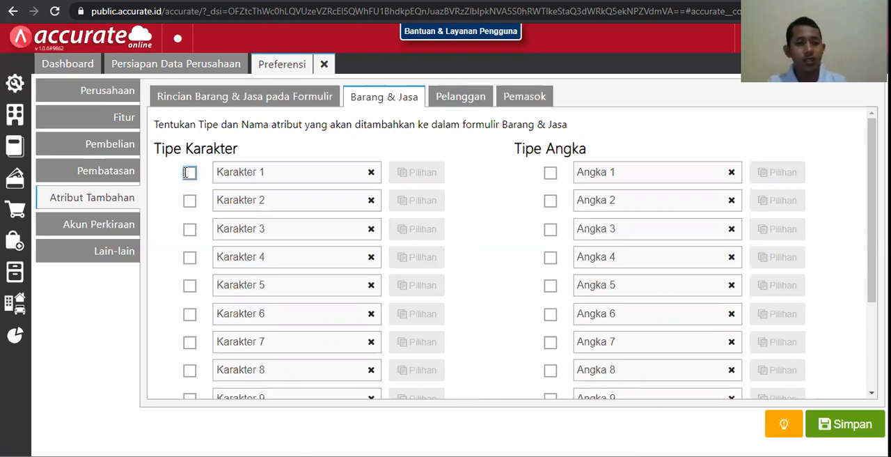
left_click(188, 175)
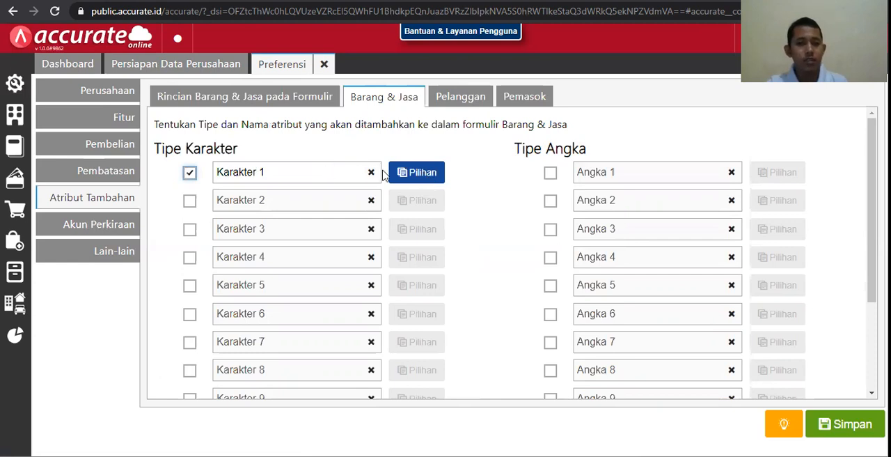
left_click(188, 174)
left_click(219, 97)
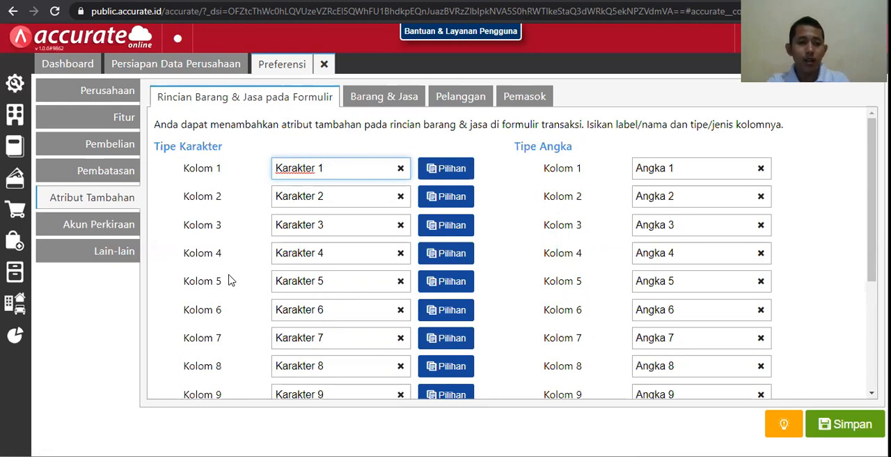
Examine the default accounts assigned to Barang & Jasa in the Akun Perkiraan preferences, from Persediaan to Pembelian Belum Tertagih
left_click(95, 224)
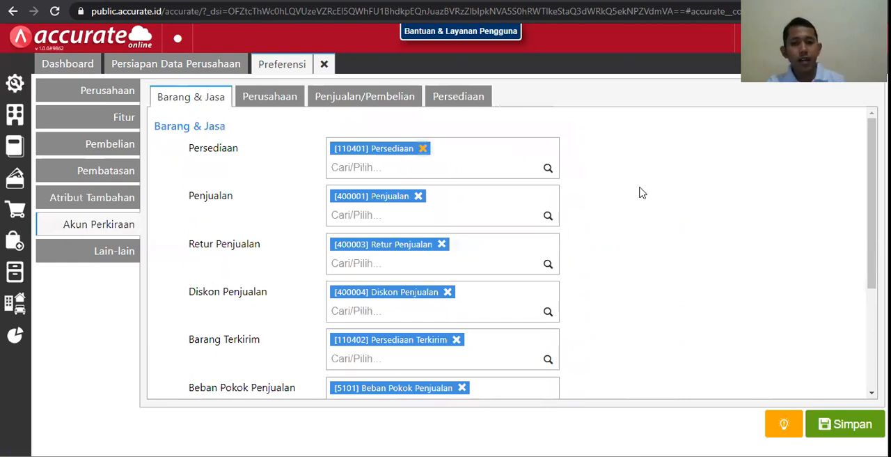
scroll(613, 179, "down", 2)
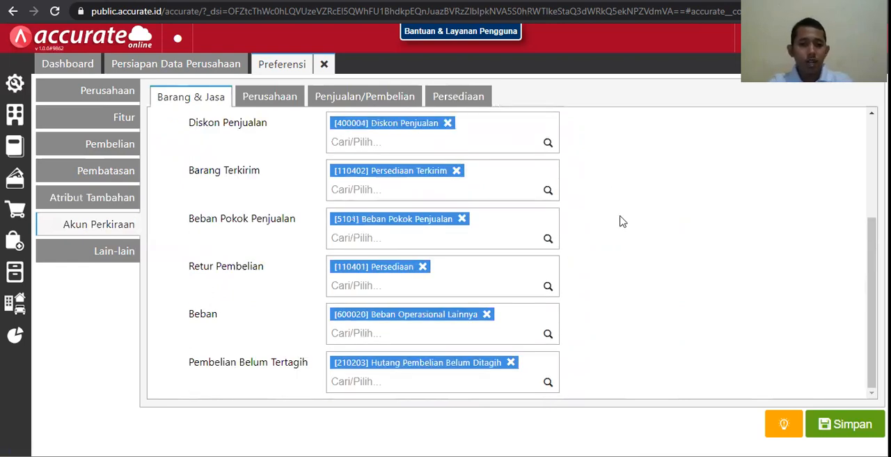
scroll(654, 226, "up", 2)
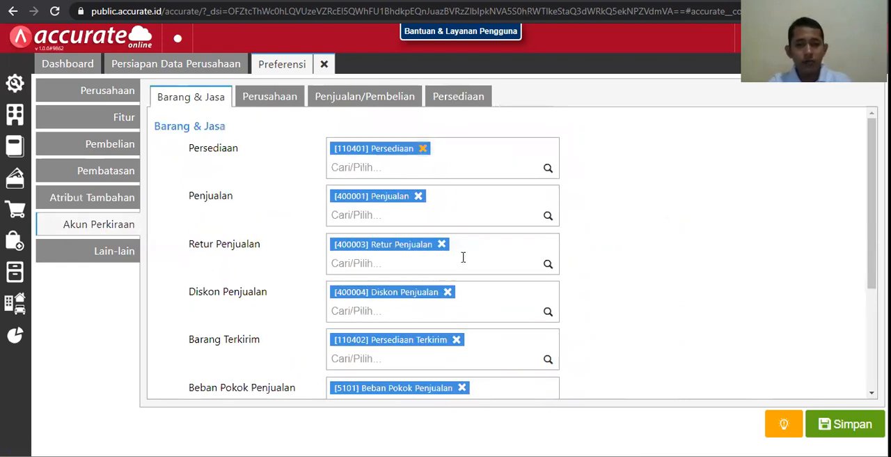
scroll(464, 258, "down", 3)
scroll(463, 257, "up", 3)
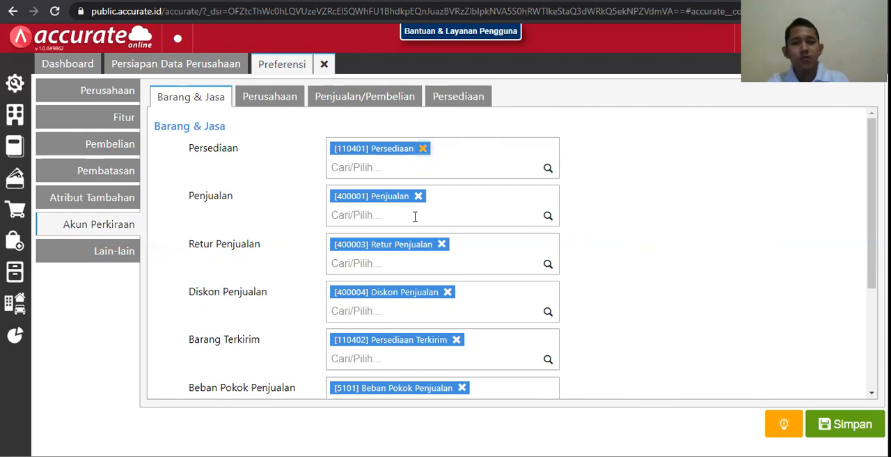
scroll(452, 309, "down", 3)
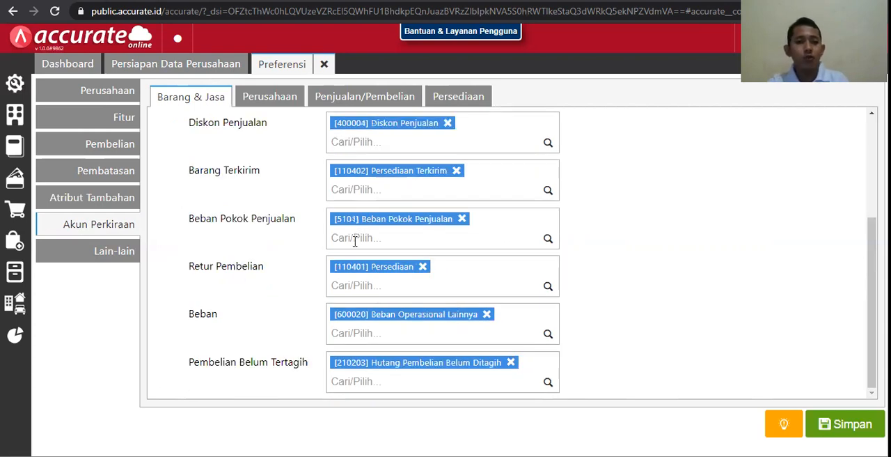
Compare the default accounts for Perusahaan and Penjualan/Pembelian, and recheck those for Barang & Jasa
left_click(277, 103)
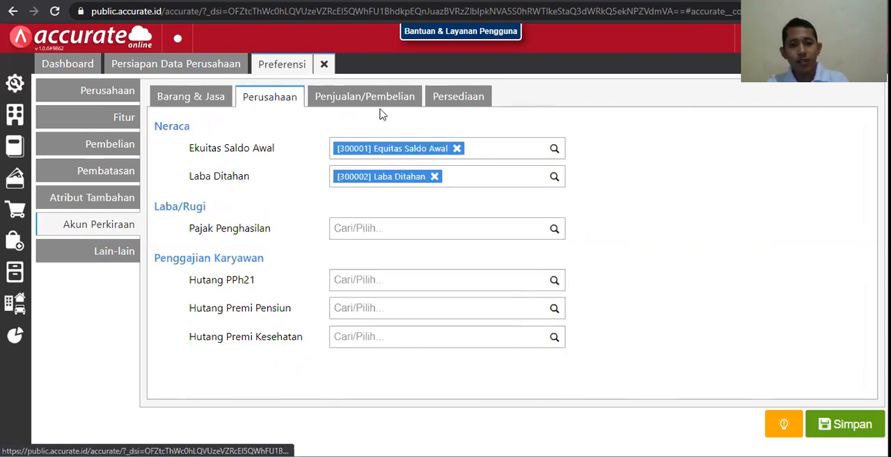
left_click(346, 101)
left_click(261, 105)
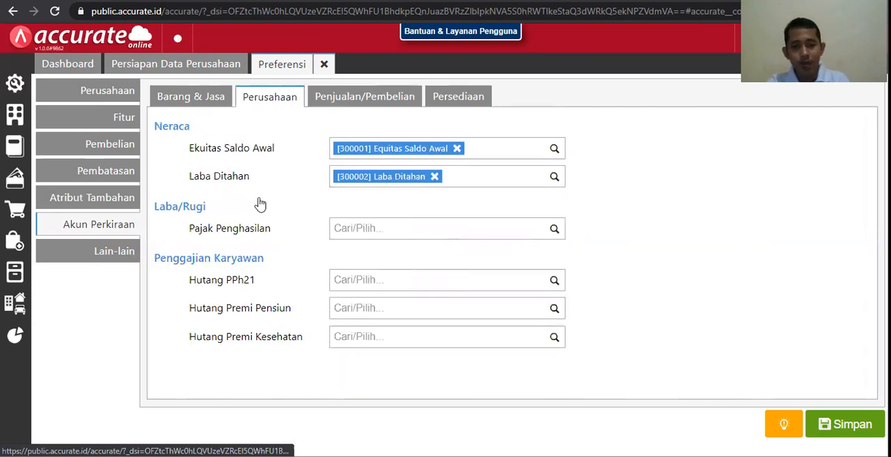
left_click(191, 96)
scroll(579, 289, "up", 5)
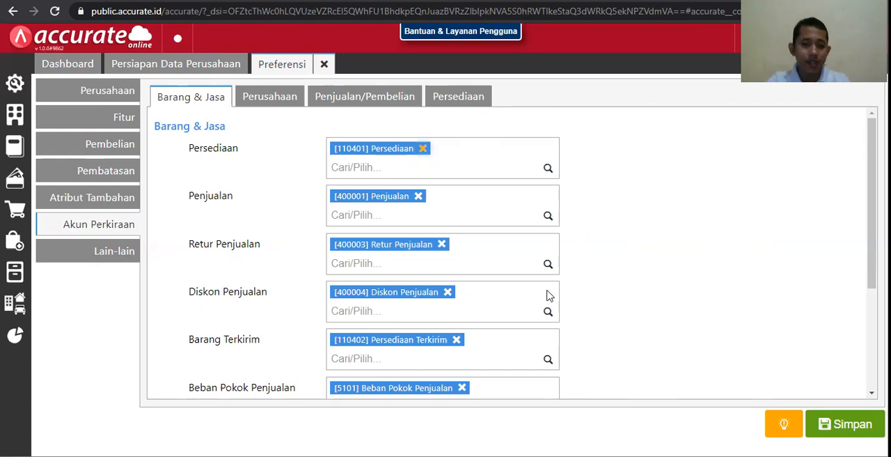
scroll(549, 303, "down", 1)
scroll(541, 330, "up", 1)
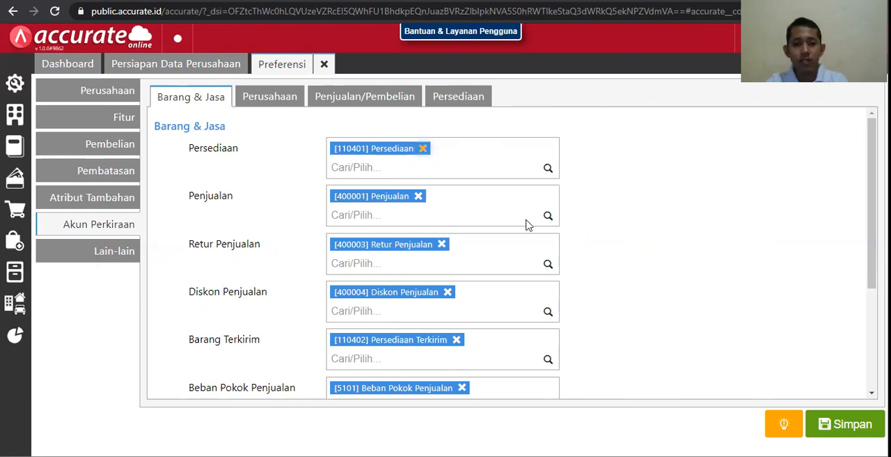
Review the decimal format and the debt, receivable and inventory aging settings under Lain-lain, and bring up the Pengaturan modules
left_click(130, 266)
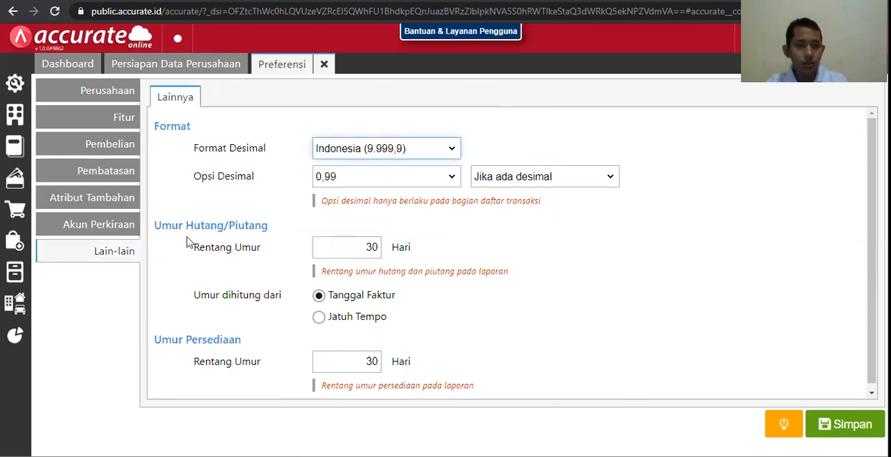
scroll(239, 225, "down", 1)
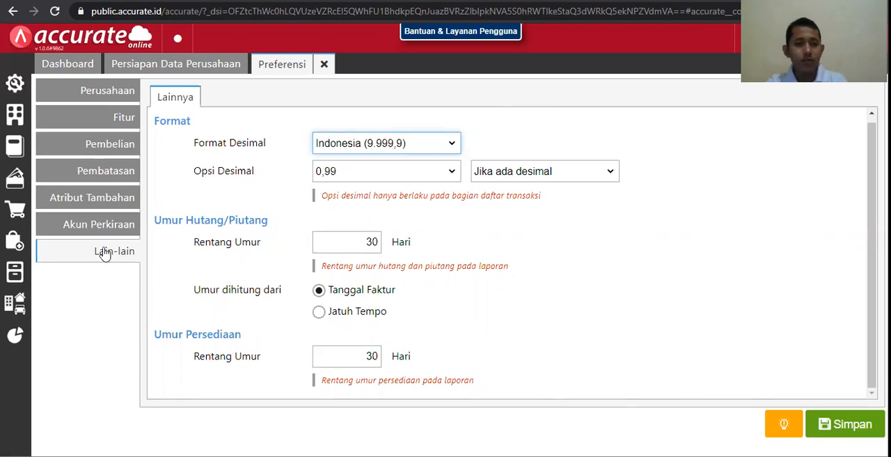
left_click(14, 85)
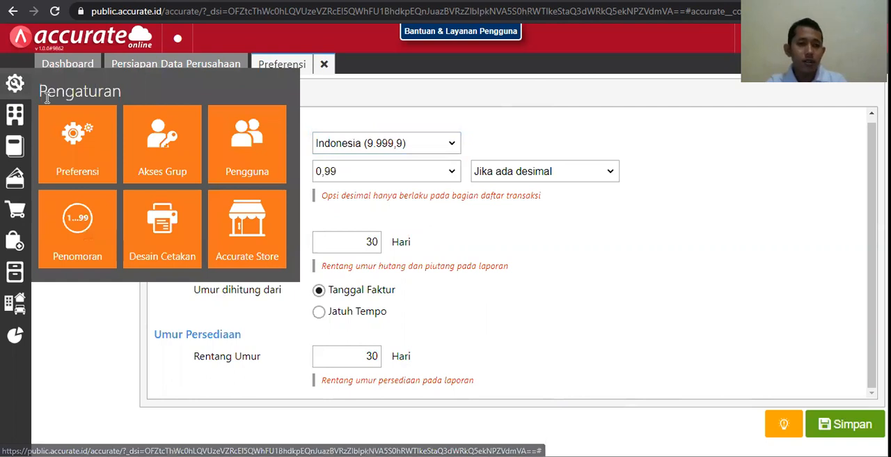